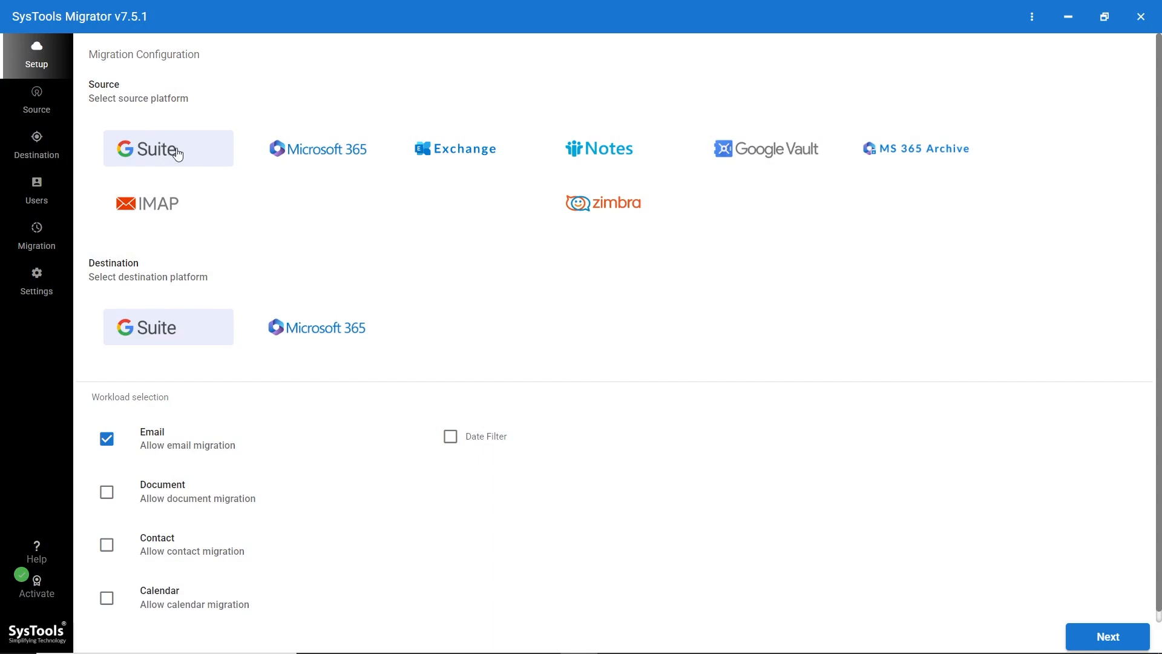
Look through the destination platforms and workloads offered for source platforms such as Microsoft 365, Exchange, Notes, MS 365 Archive and Zimbra
left_click(373, 159)
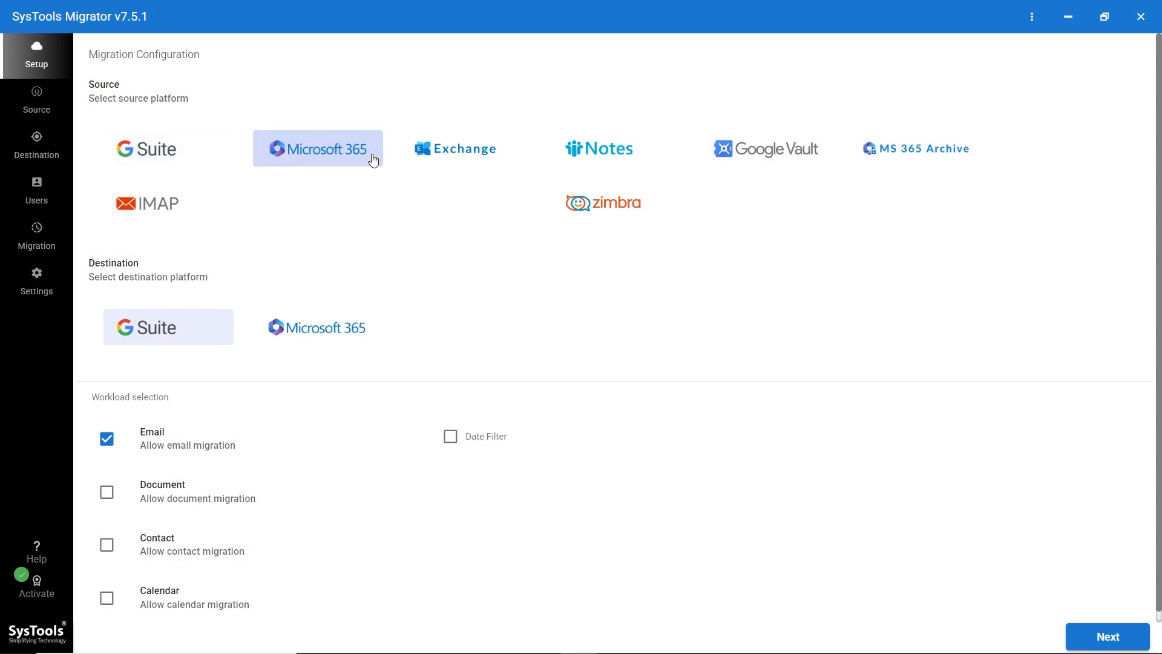
left_click(505, 162)
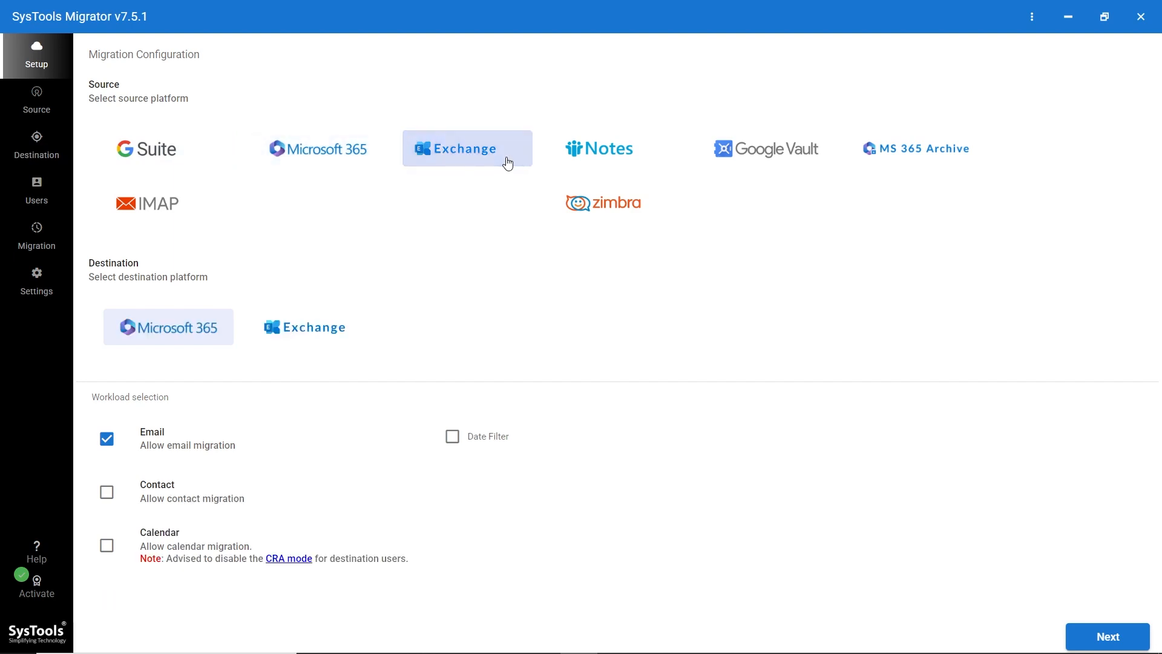
left_click(655, 159)
left_click(805, 154)
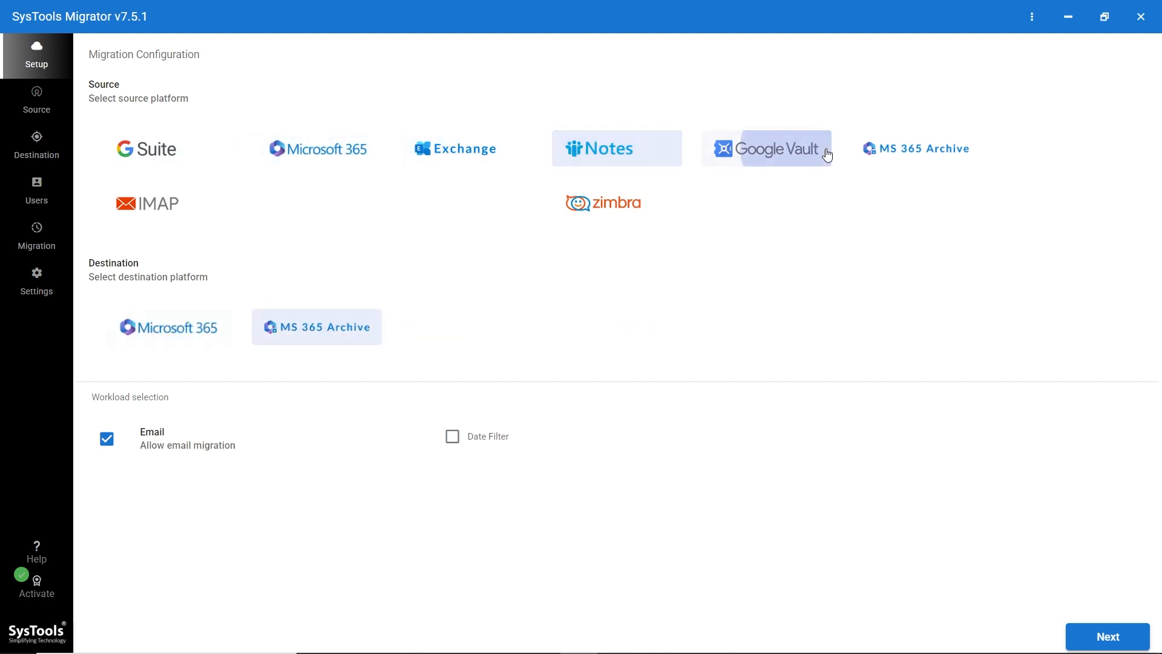
left_click(870, 155)
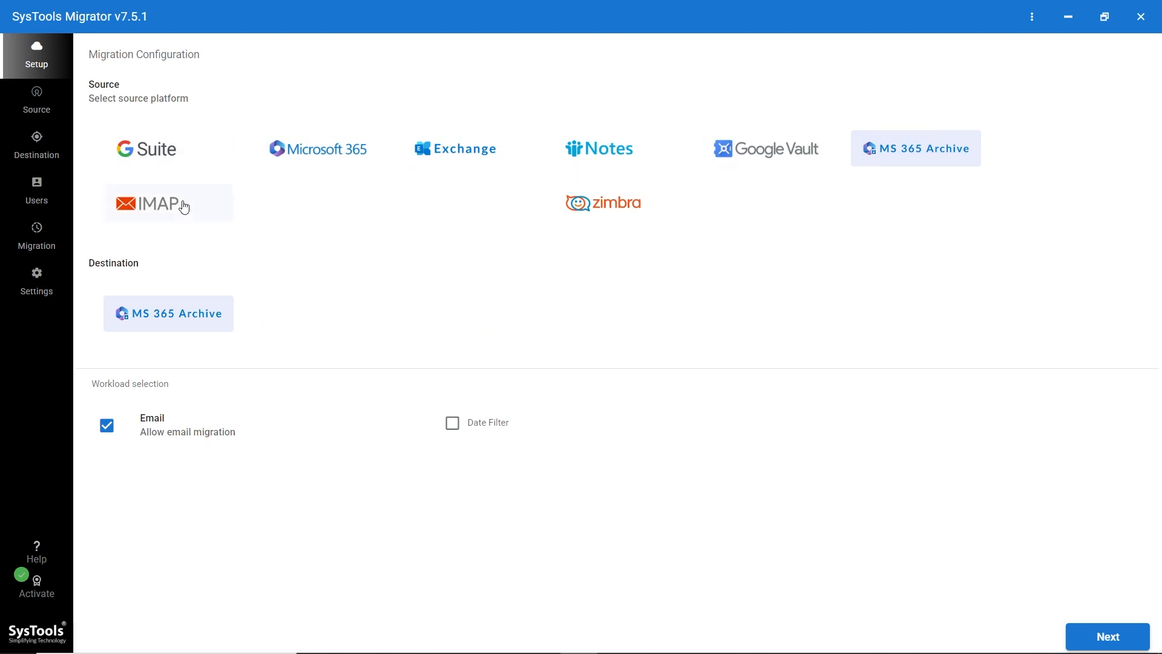
left_click(223, 207)
left_click(556, 204)
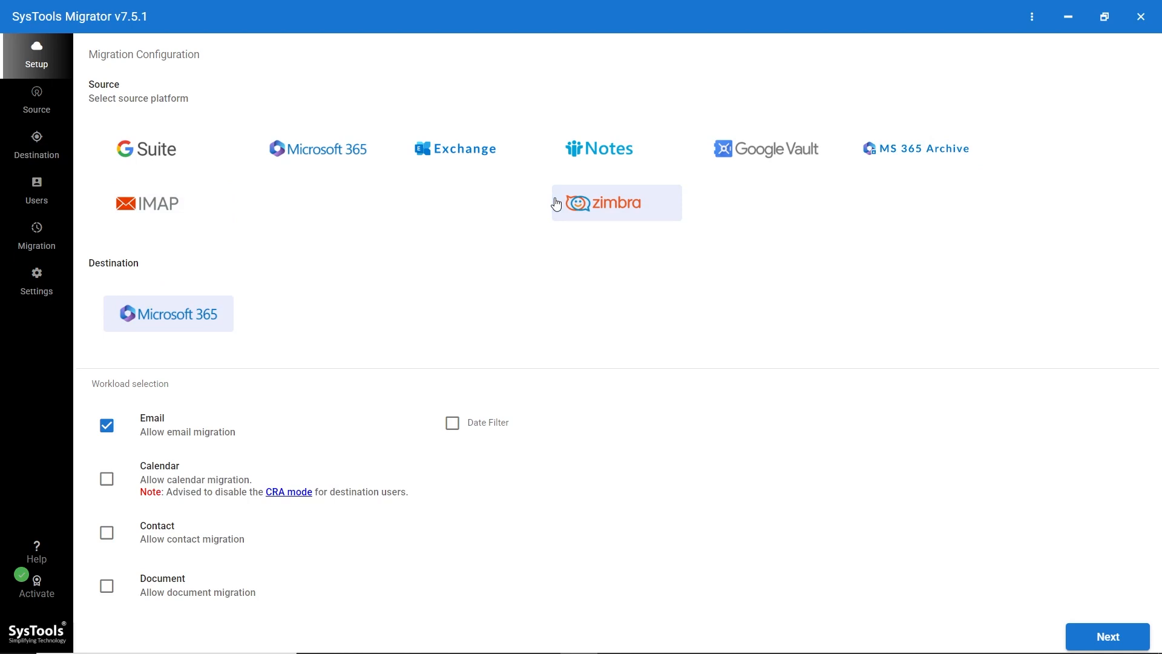
Configure the migration from IMAP to Microsoft 365 with an email date filter from 01-09-2025 to 29-10-2025, and continue to the source setup
left_click(188, 207)
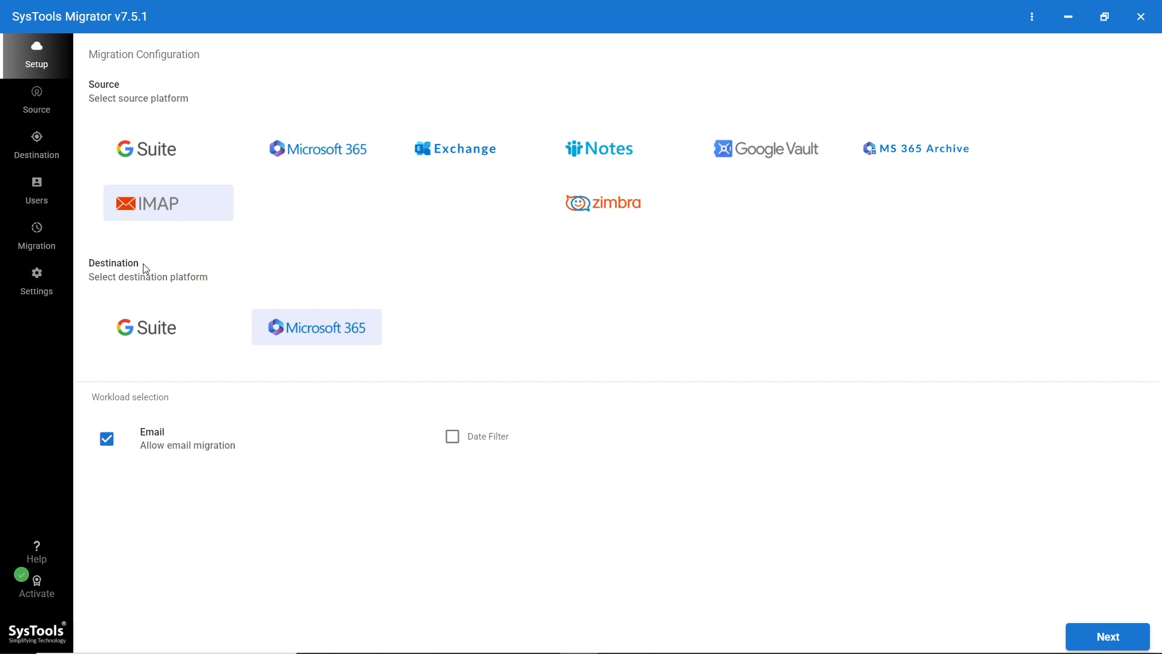
left_click(194, 335)
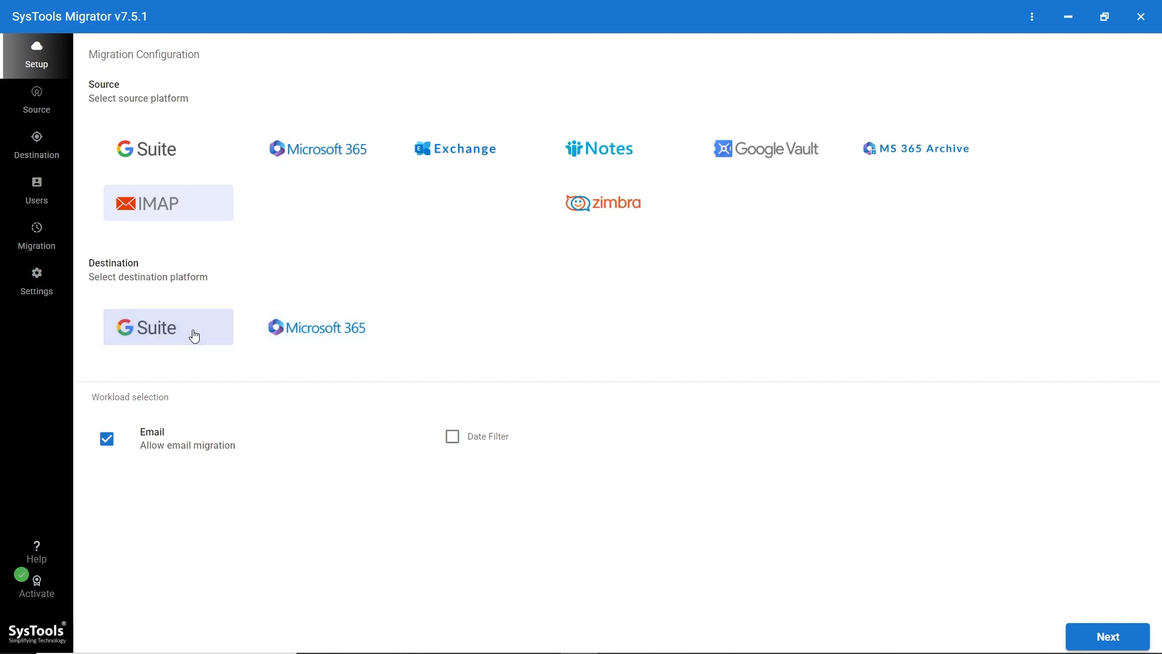
left_click(260, 332)
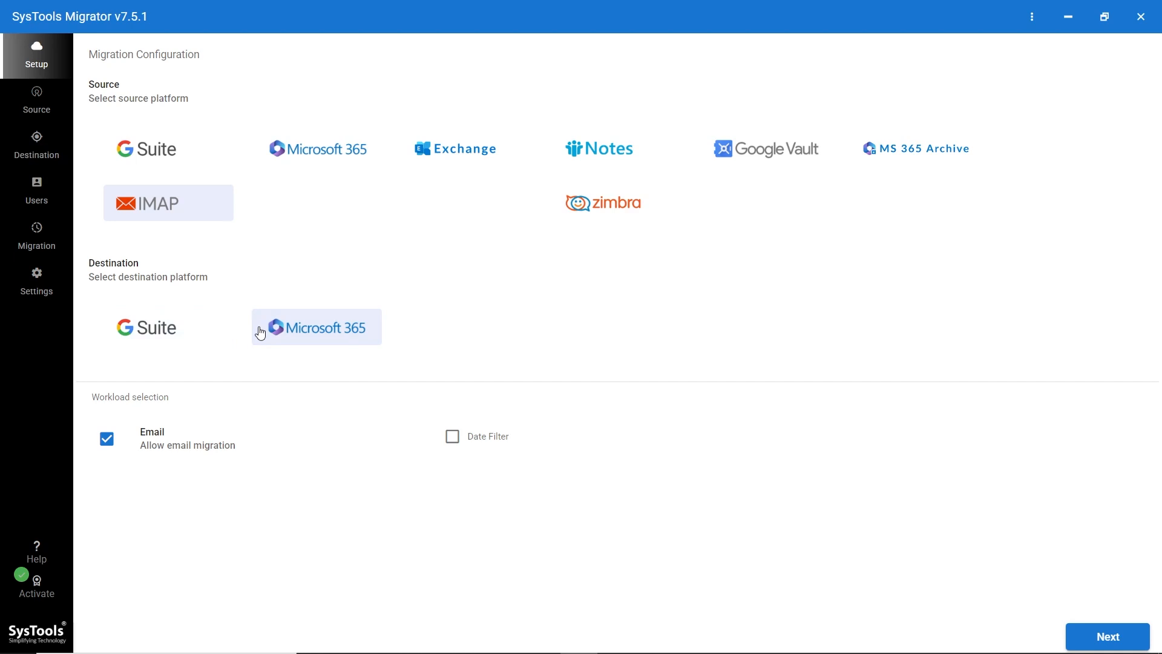
left_click(313, 342)
left_click(453, 446)
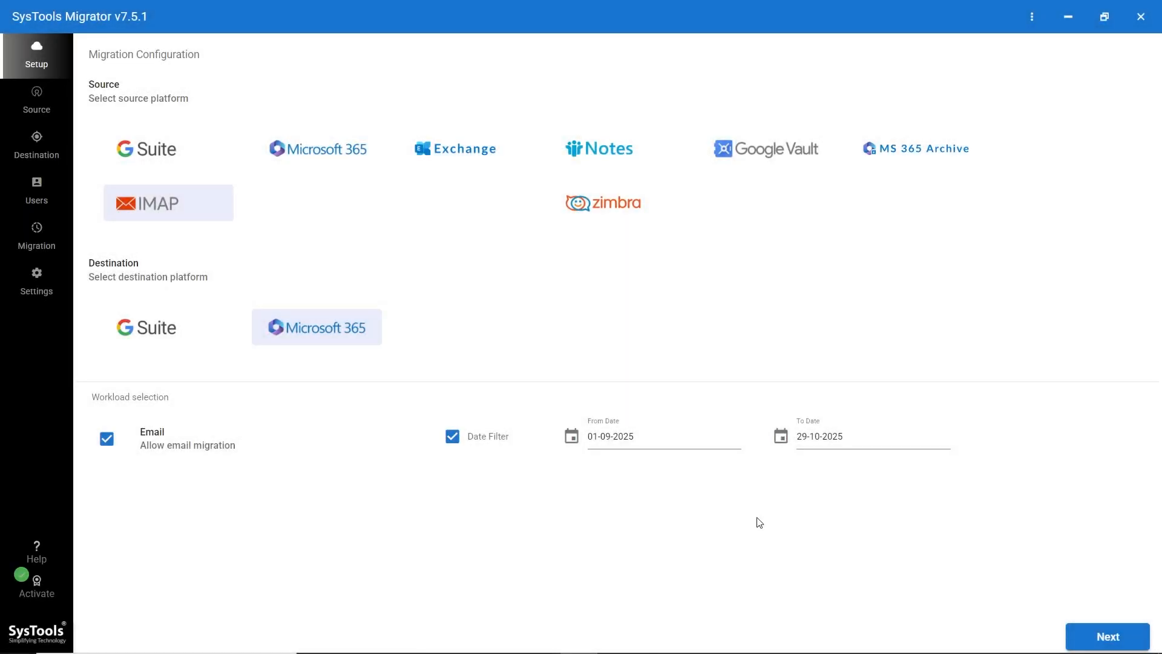
left_click(1138, 636)
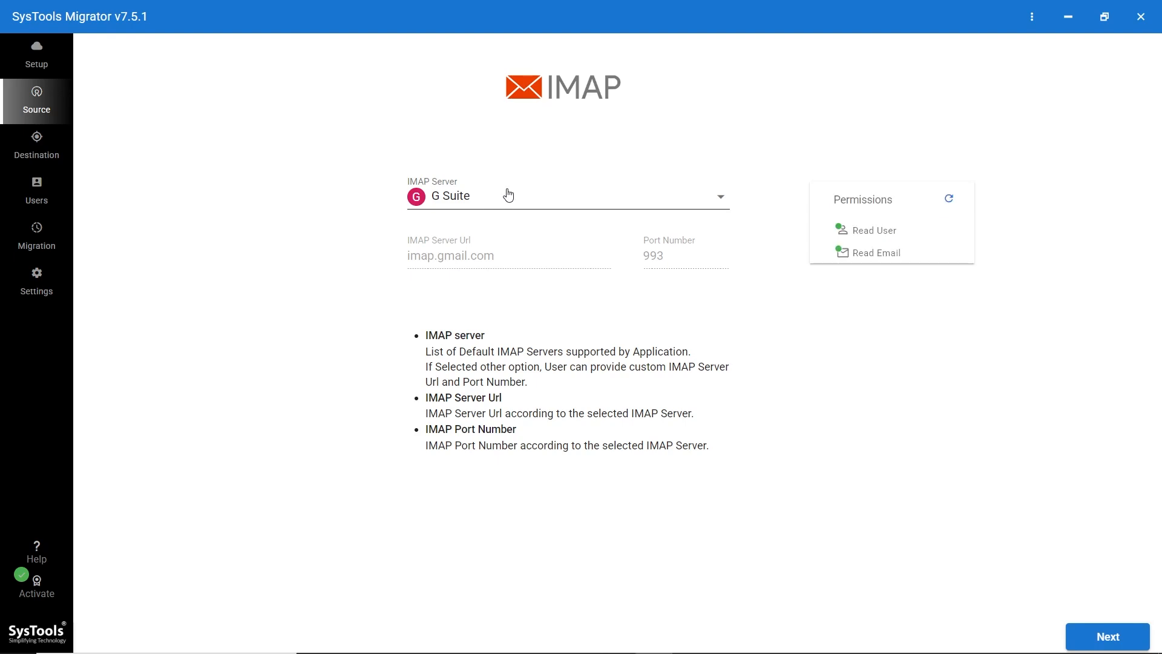
Set the source IMAP server to Other with the URL imap.gmail.com, validate its permissions and continue to the destination setup
left_click(481, 208)
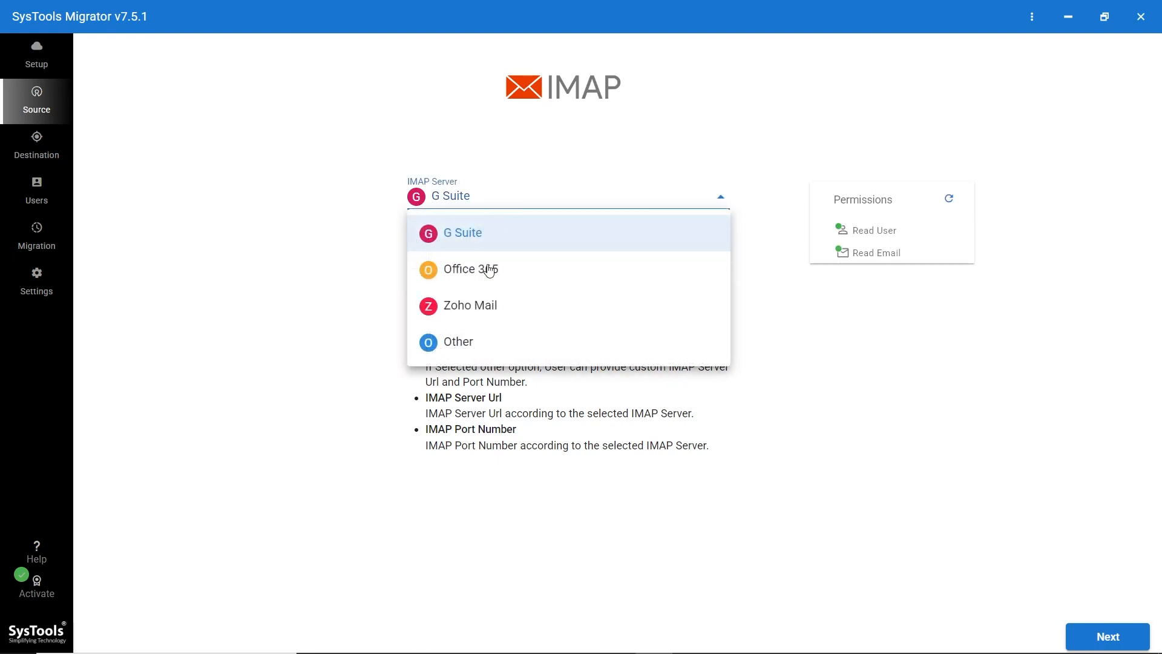
left_click(468, 350)
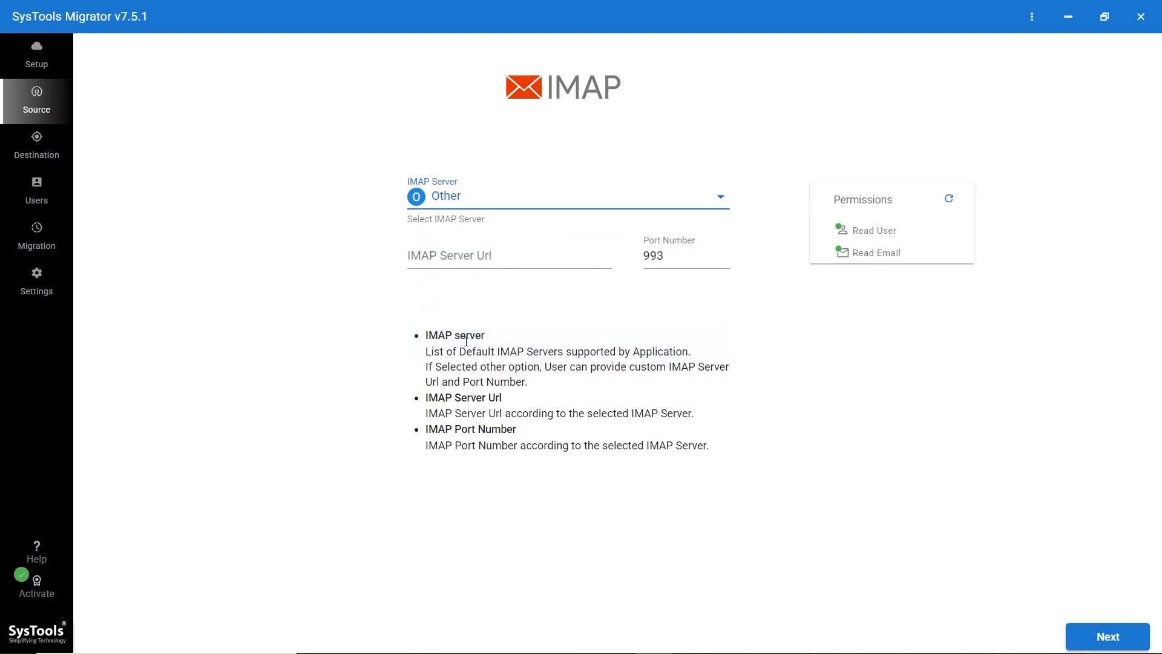
left_click(458, 255)
type("imap.gmail.com")
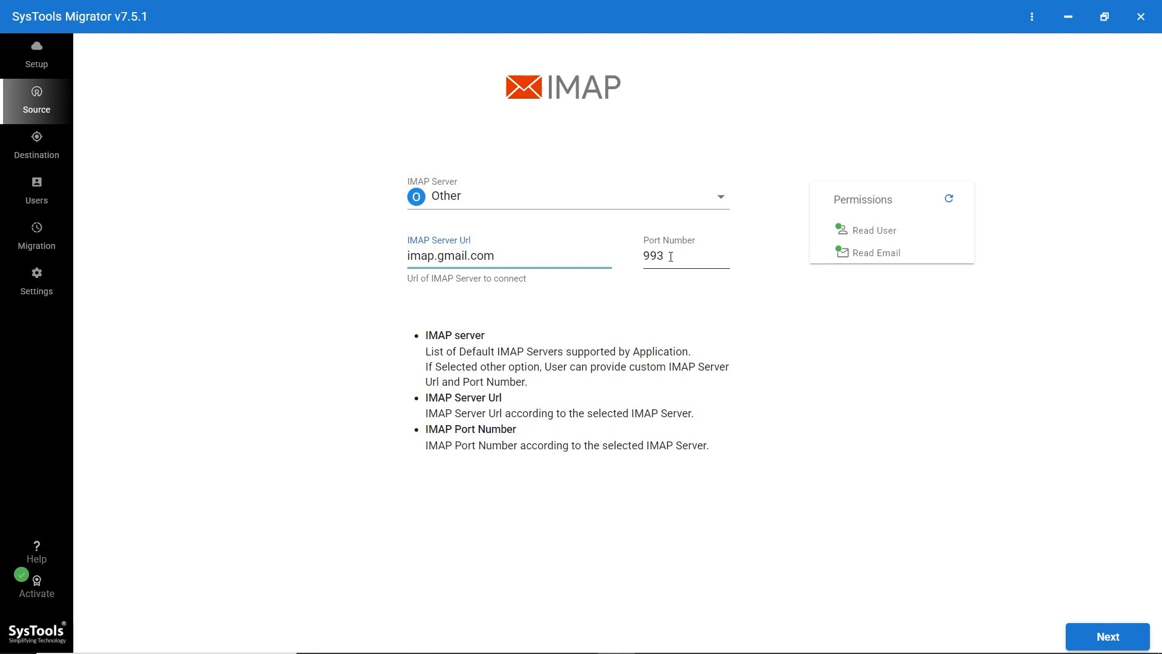
left_click(949, 200)
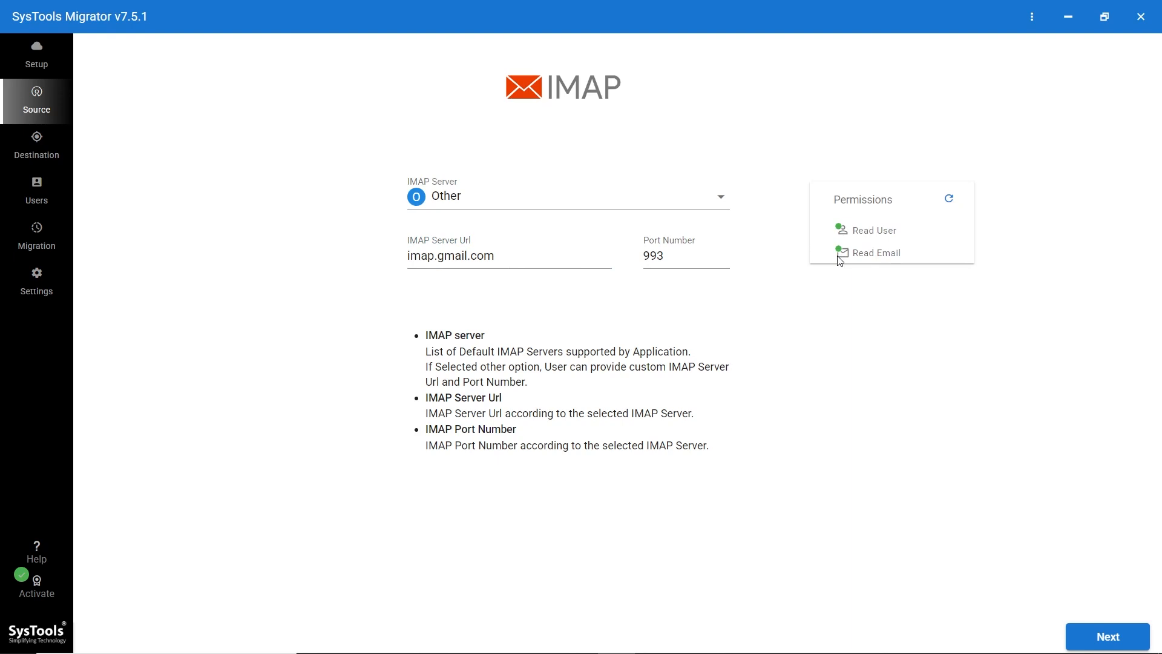
left_click(1127, 643)
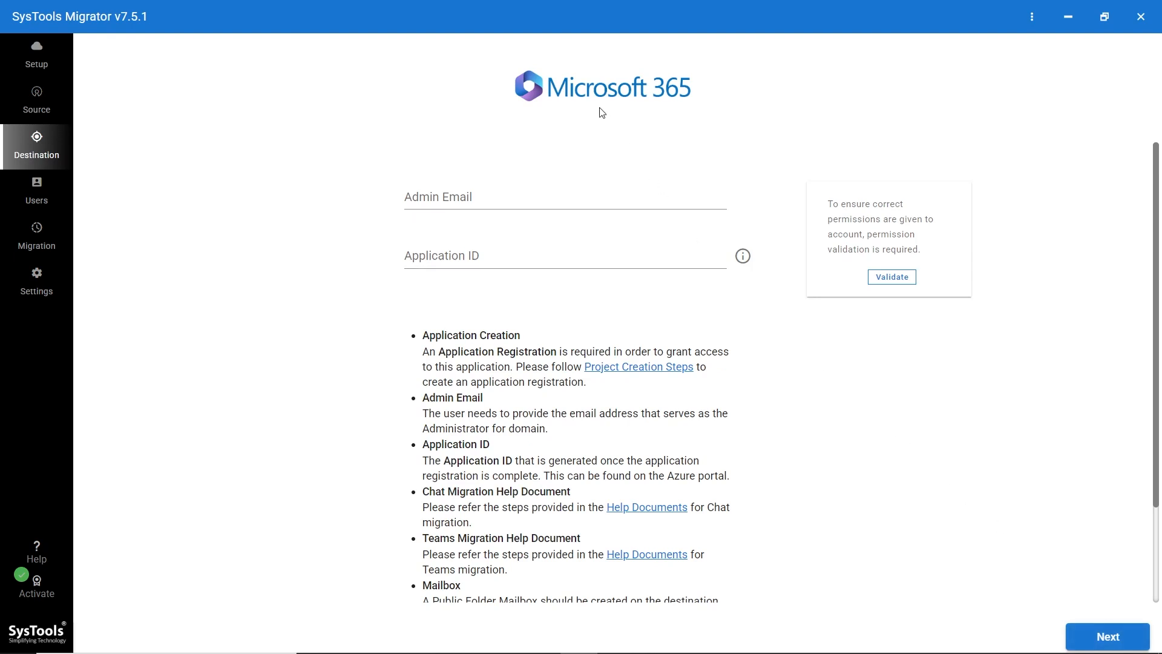
Enter the Microsoft 365 admin email and application ID, validate the destination permissions and continue to the user setup
left_click(469, 194)
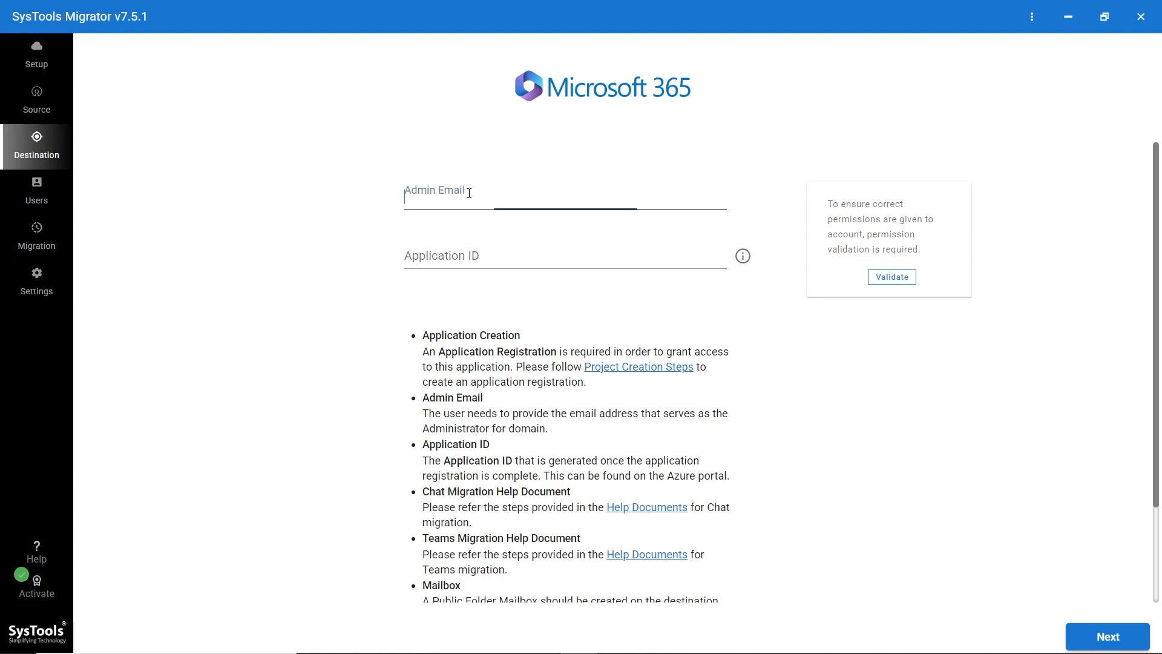
key("ctrl+v")
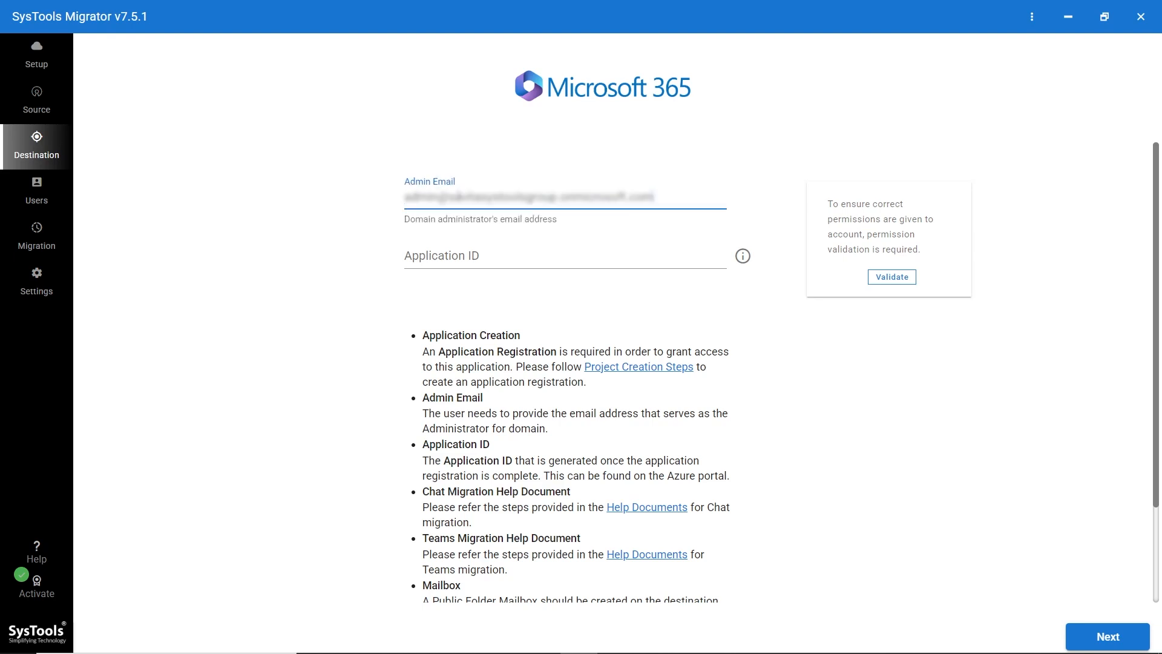
left_click(491, 254)
key("ctrl+v")
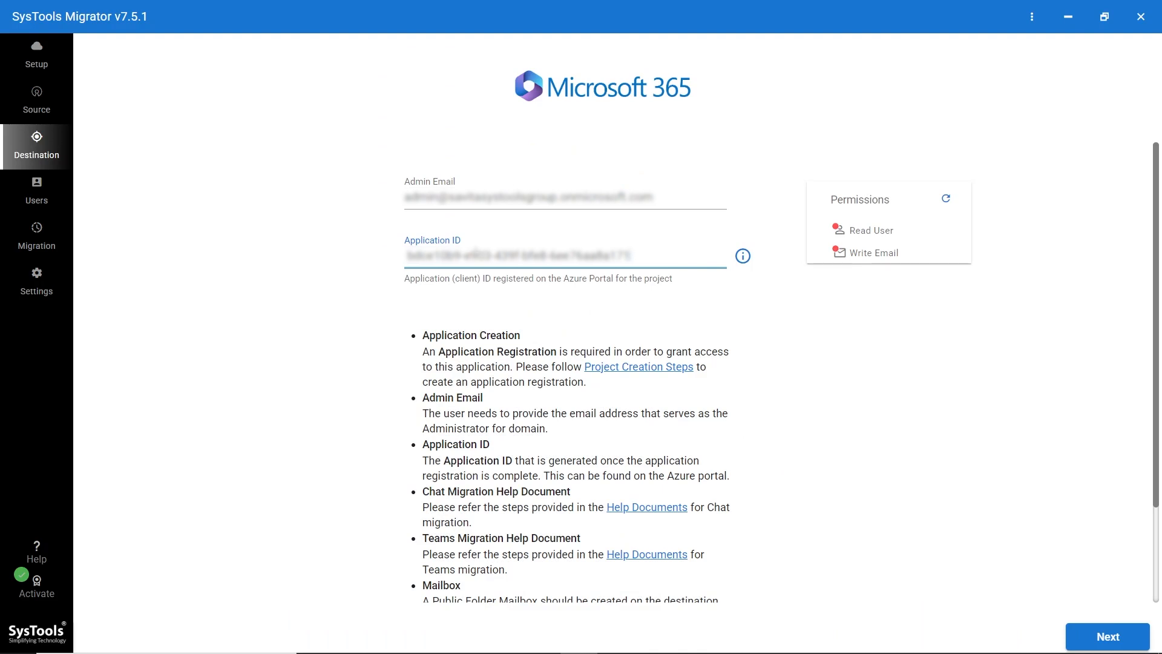
left_click(946, 199)
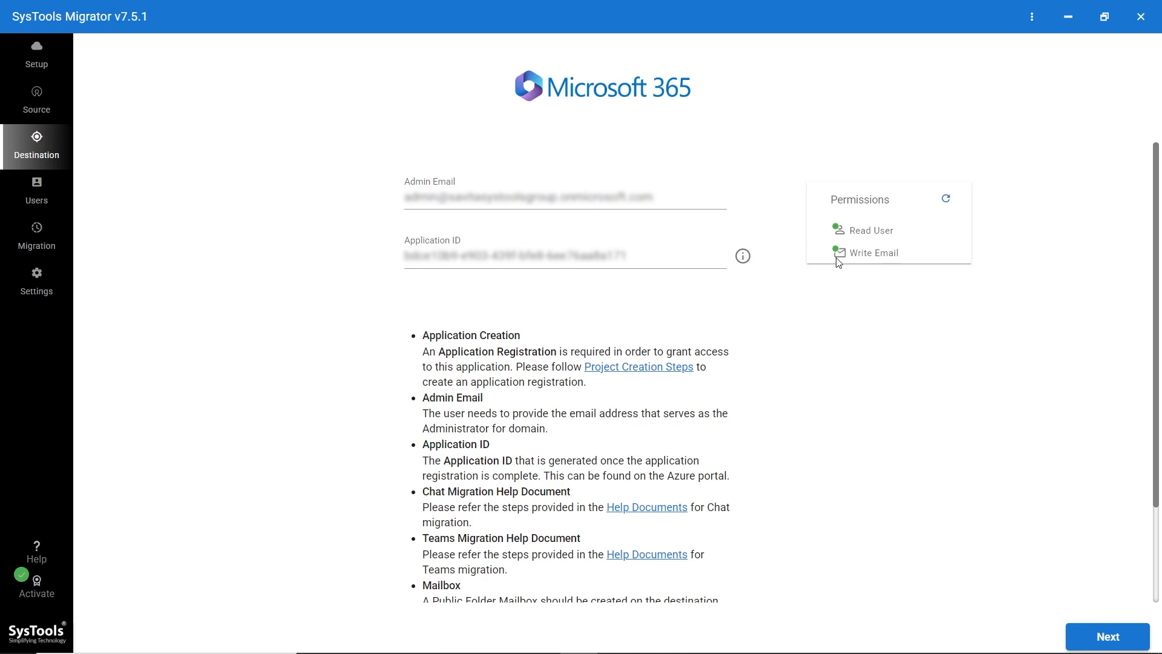
left_click(1112, 636)
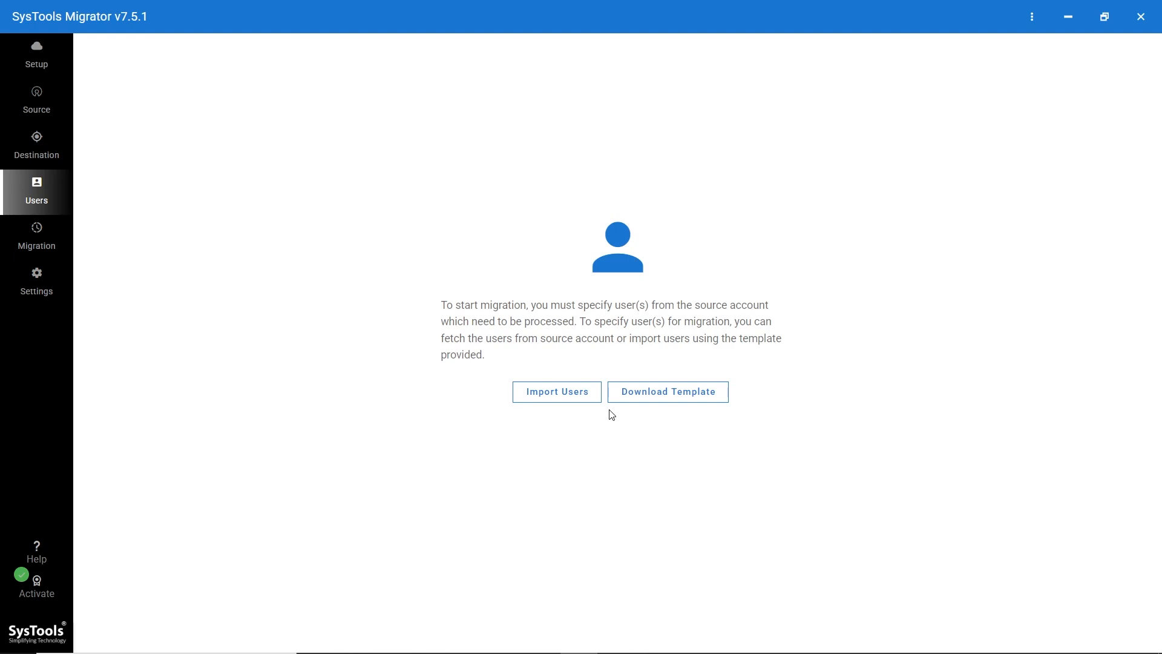
Download the user list template and open MigrationTemplate from the Files folder on Local Disk (E:)
left_click(660, 394)
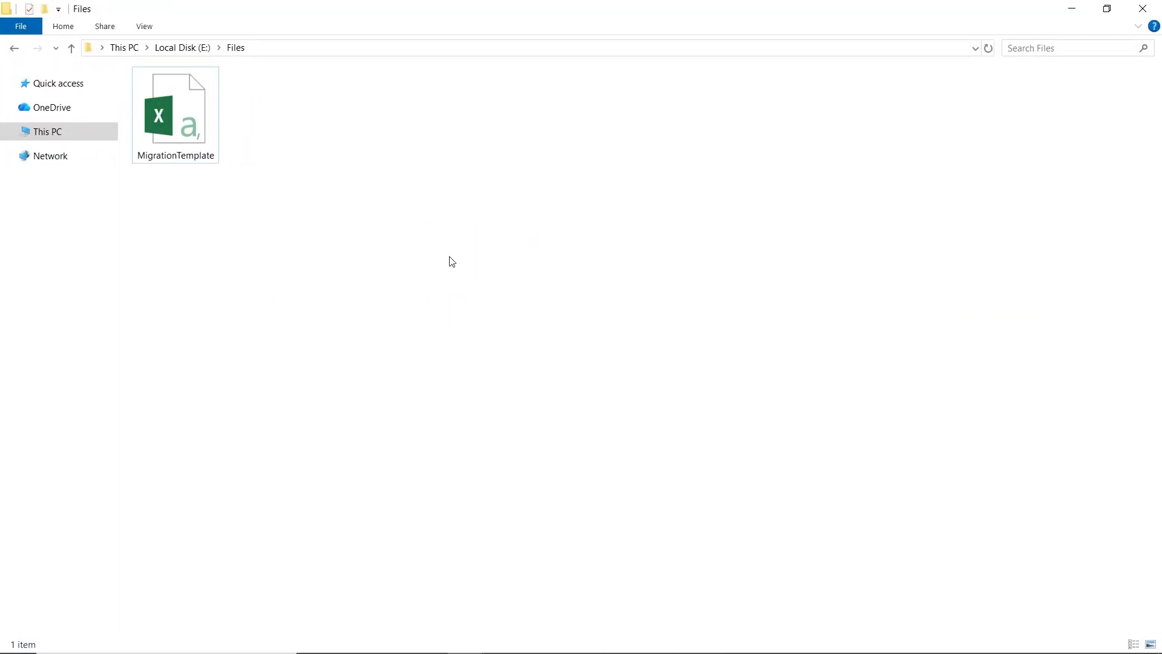
left_click(188, 136)
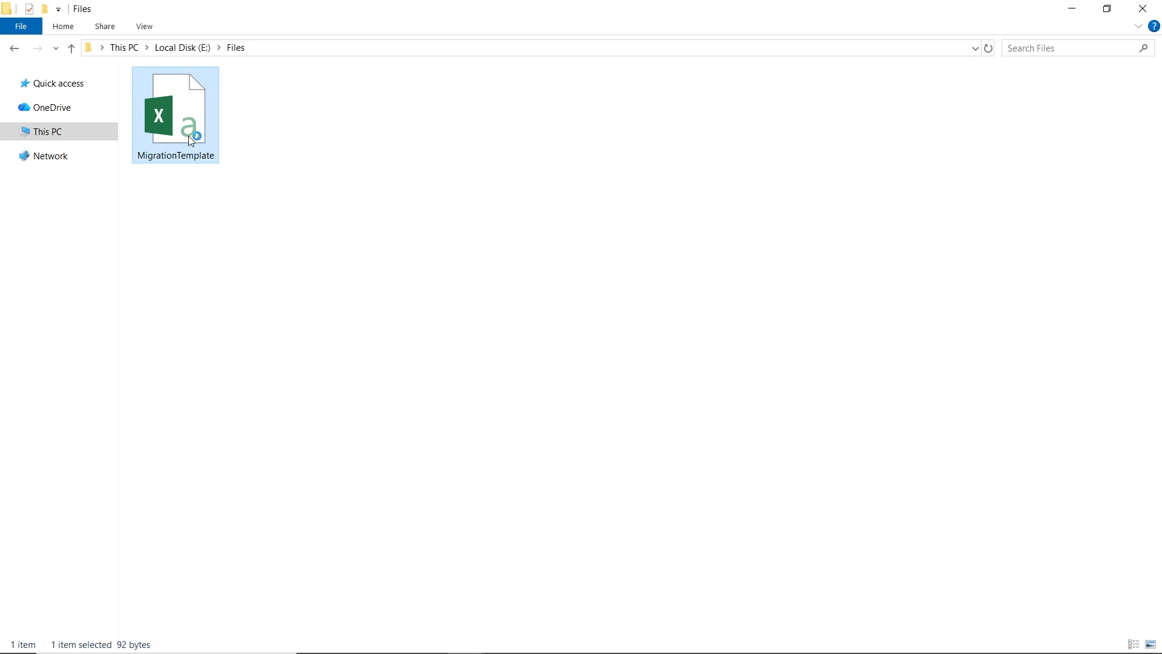
double_click(189, 138)
Fit the widths of the template's columns so the header text in row 1 is fully readable
double_click(127, 149)
double_click(208, 150)
double_click(293, 149)
scroll(75, 227, "up", 3)
scroll(75, 227, "up", 1)
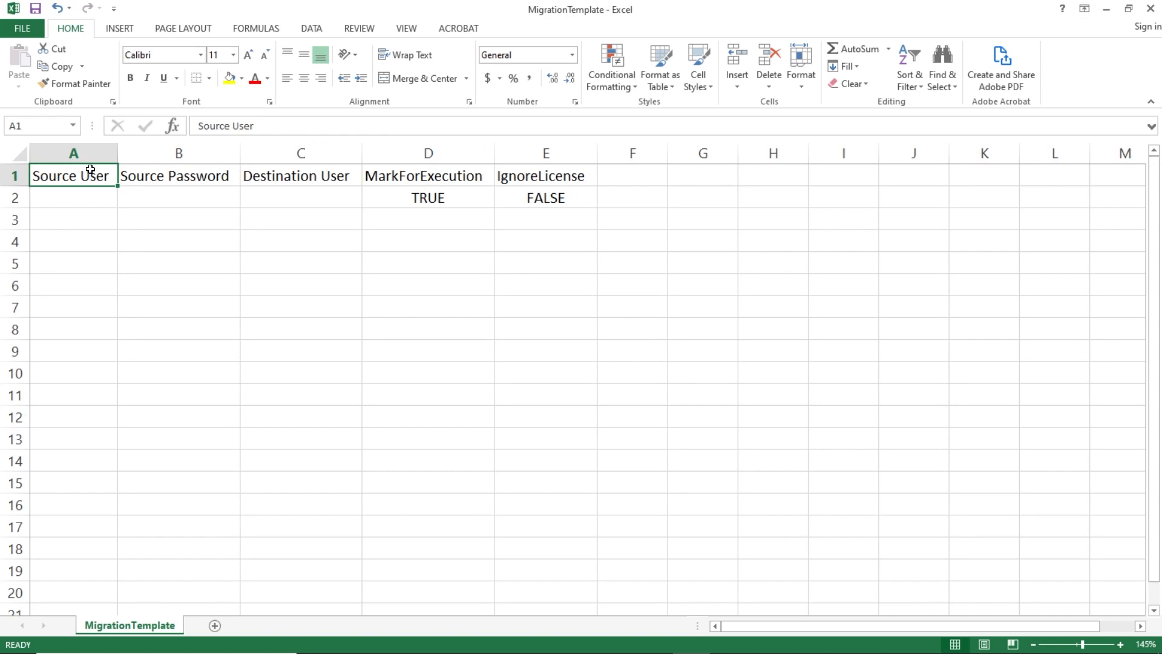
Fill row 2 with the source user's email, source password and destination user's email, and save the template, keeping the CSV format
left_click(238, 172)
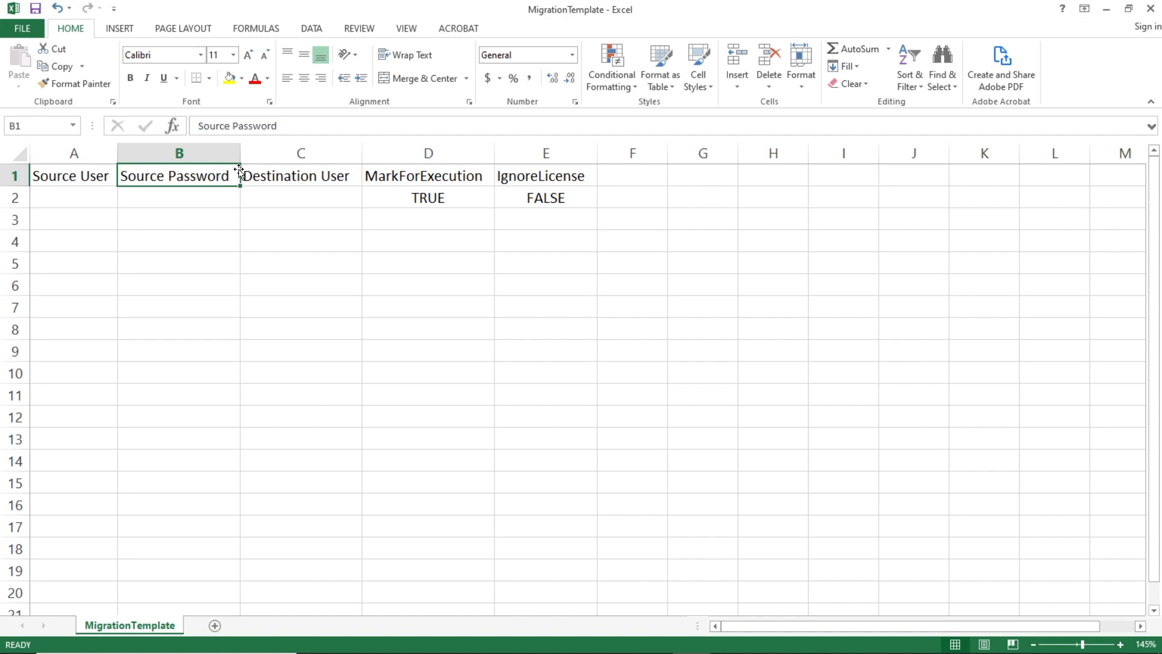
left_click(350, 171)
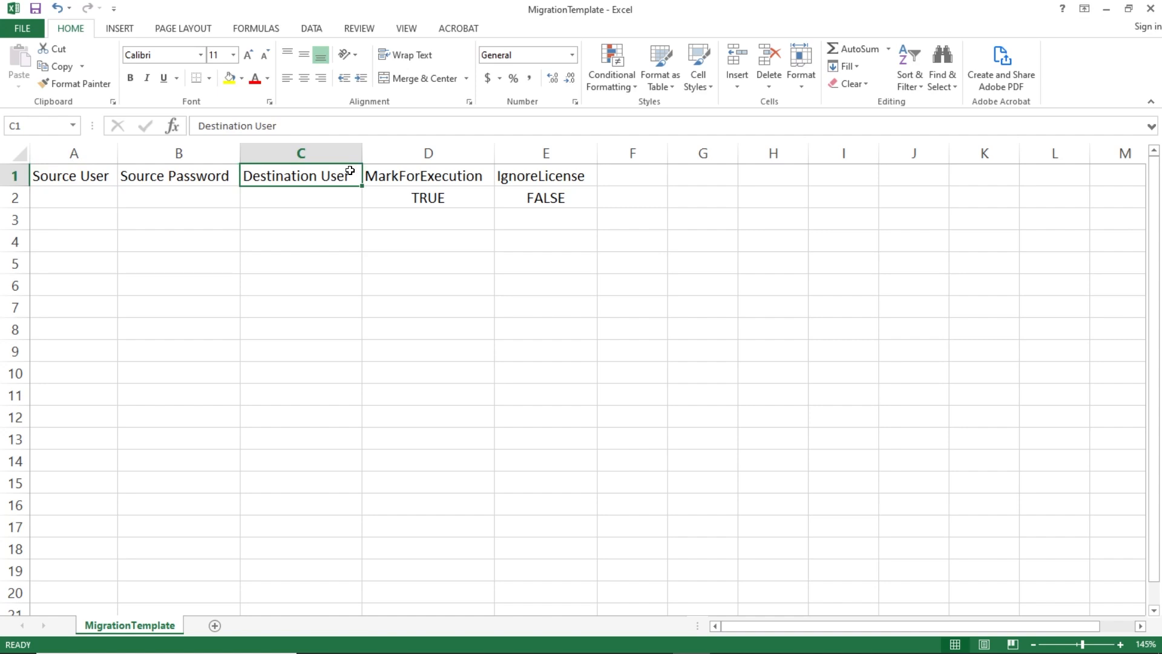
left_click(482, 171)
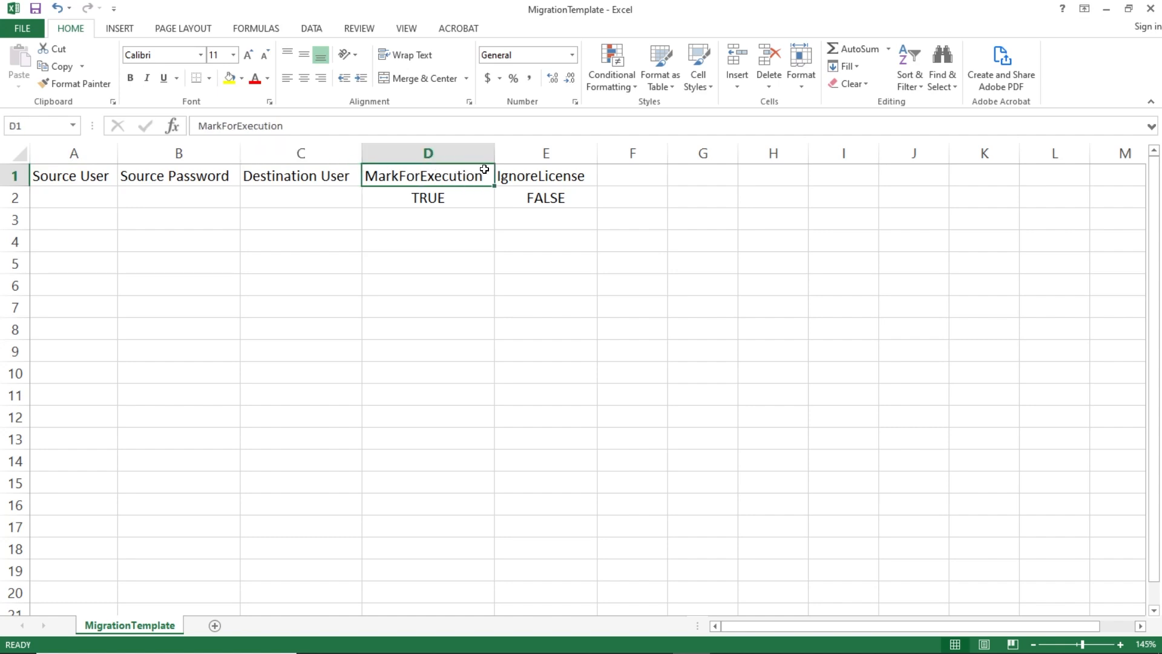
left_click(591, 171)
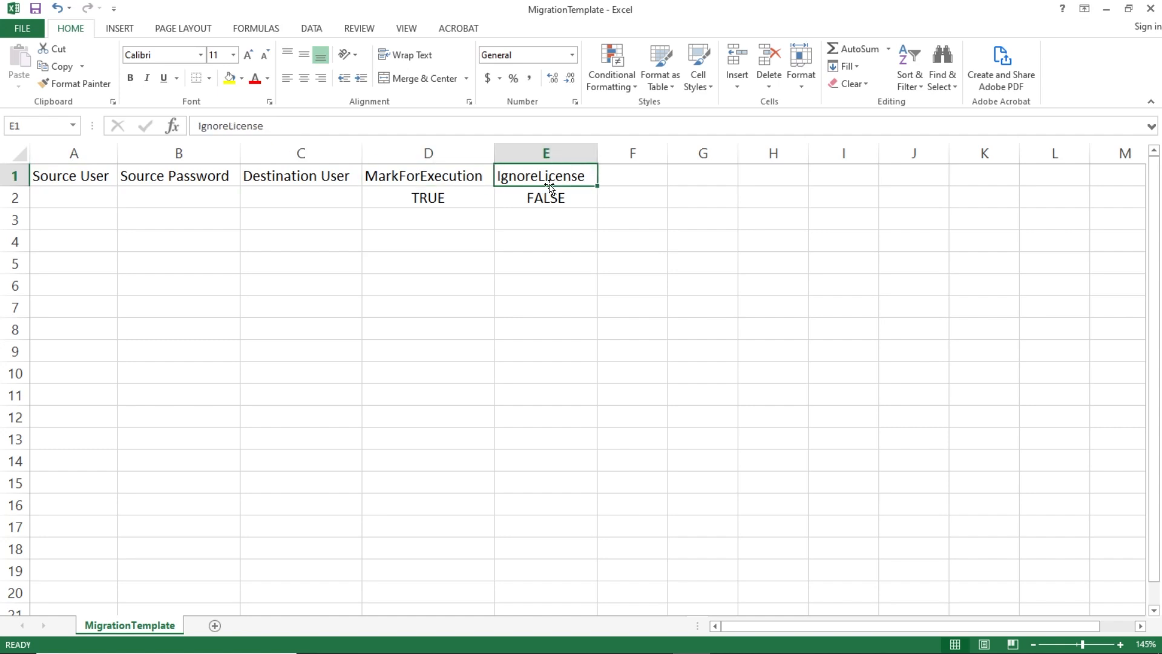
left_click(217, 282)
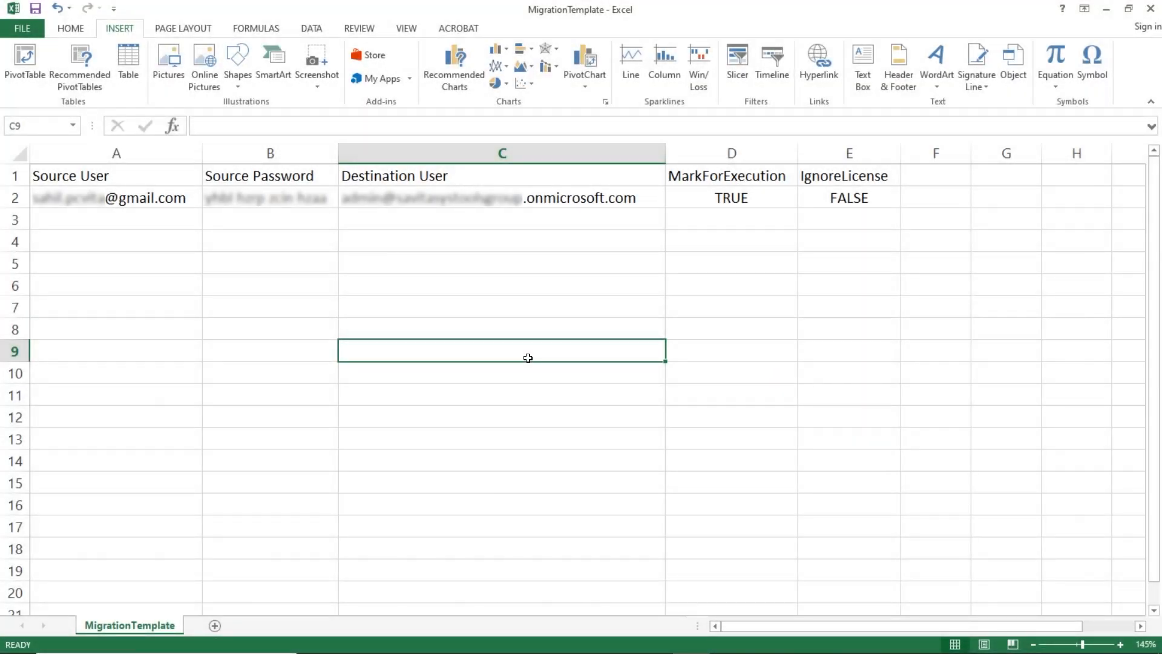
key("ctrl+s")
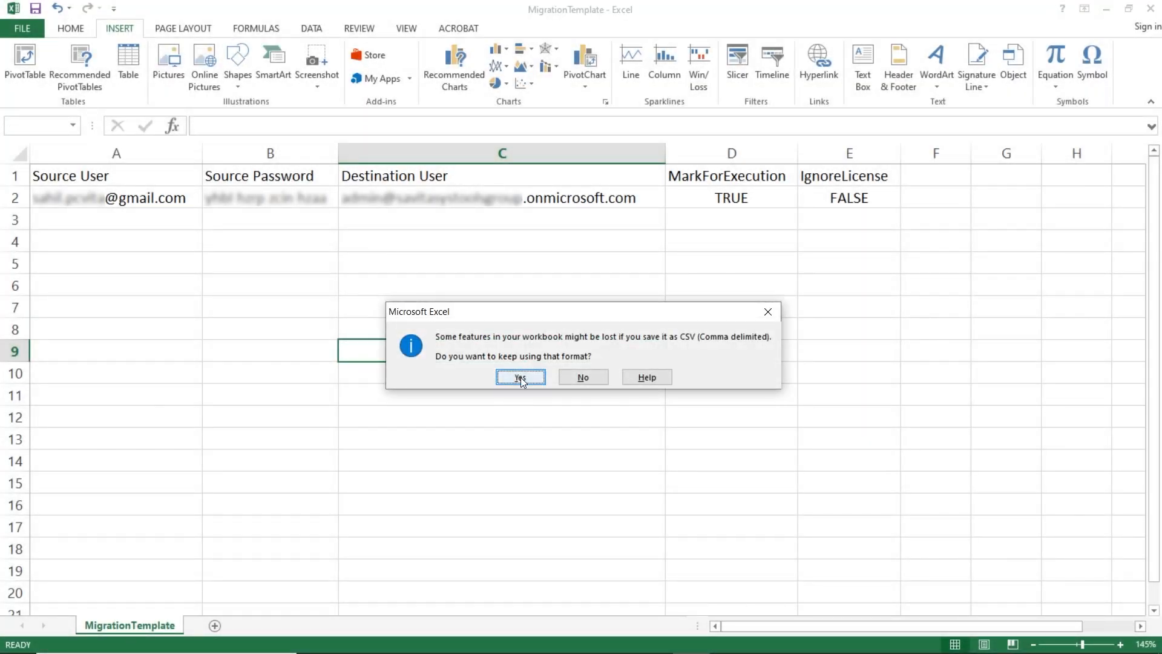
left_click(520, 378)
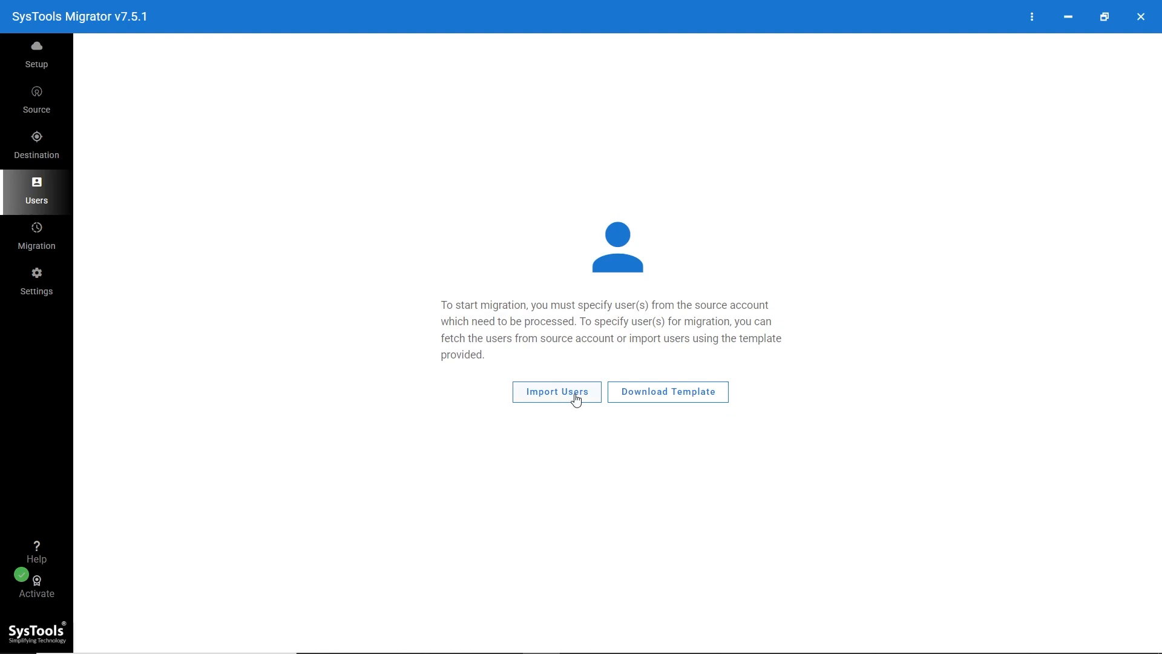
Import the users by uploading MigrationTemplate.csv from the Files folder as the user list
left_click(575, 393)
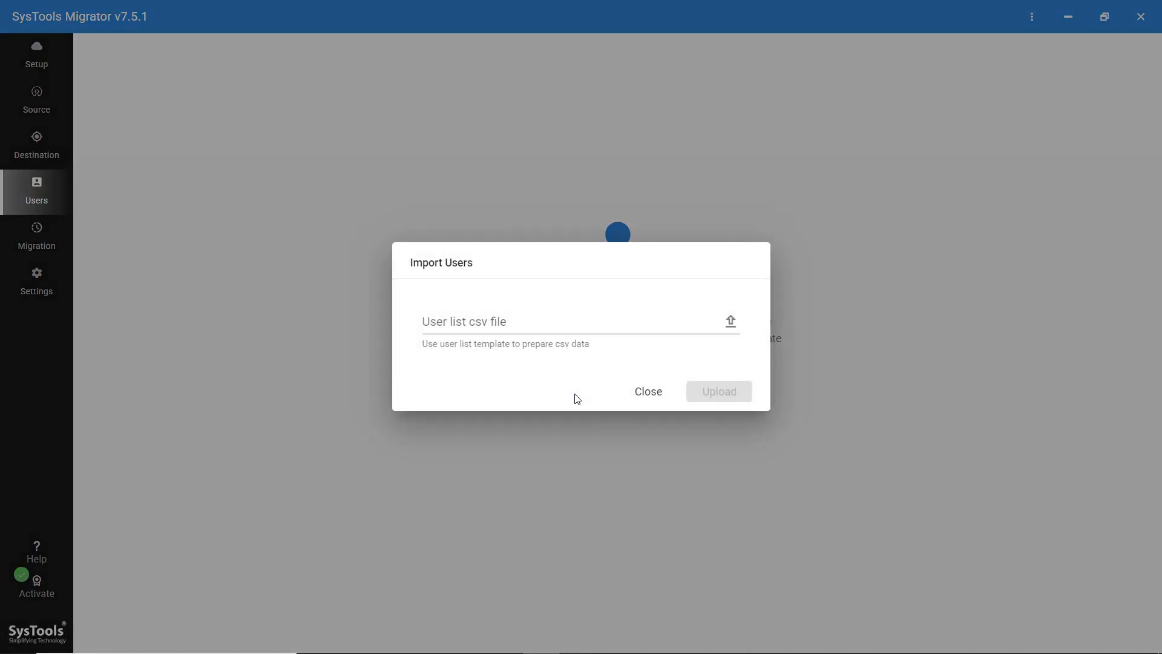
left_click(732, 324)
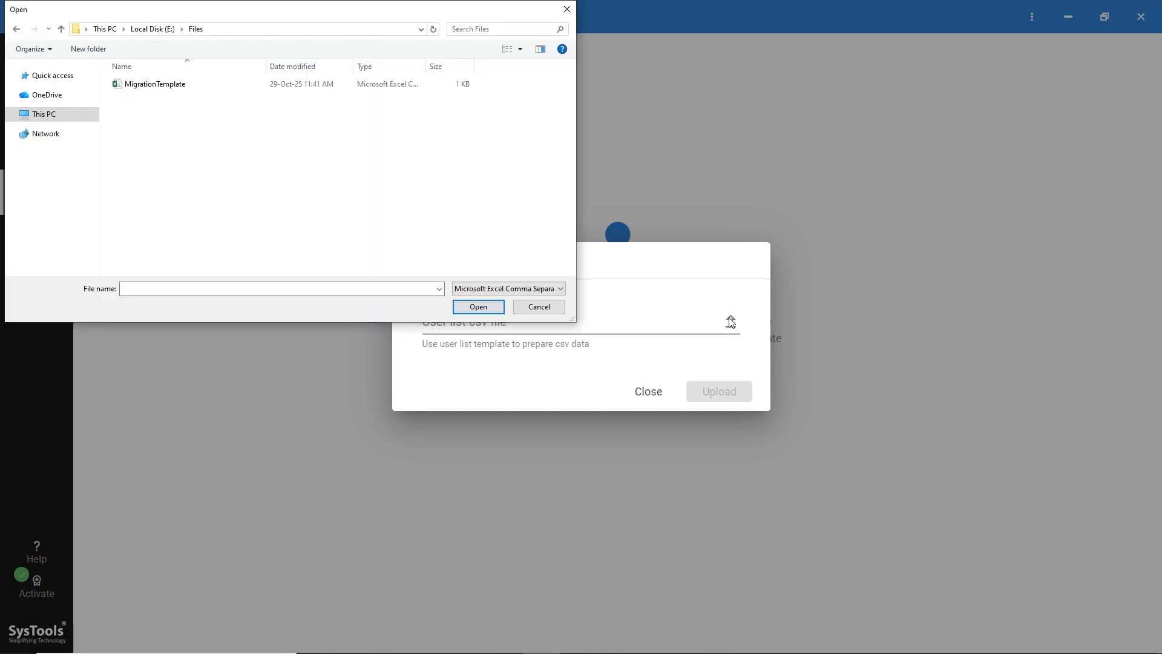
left_click(161, 90)
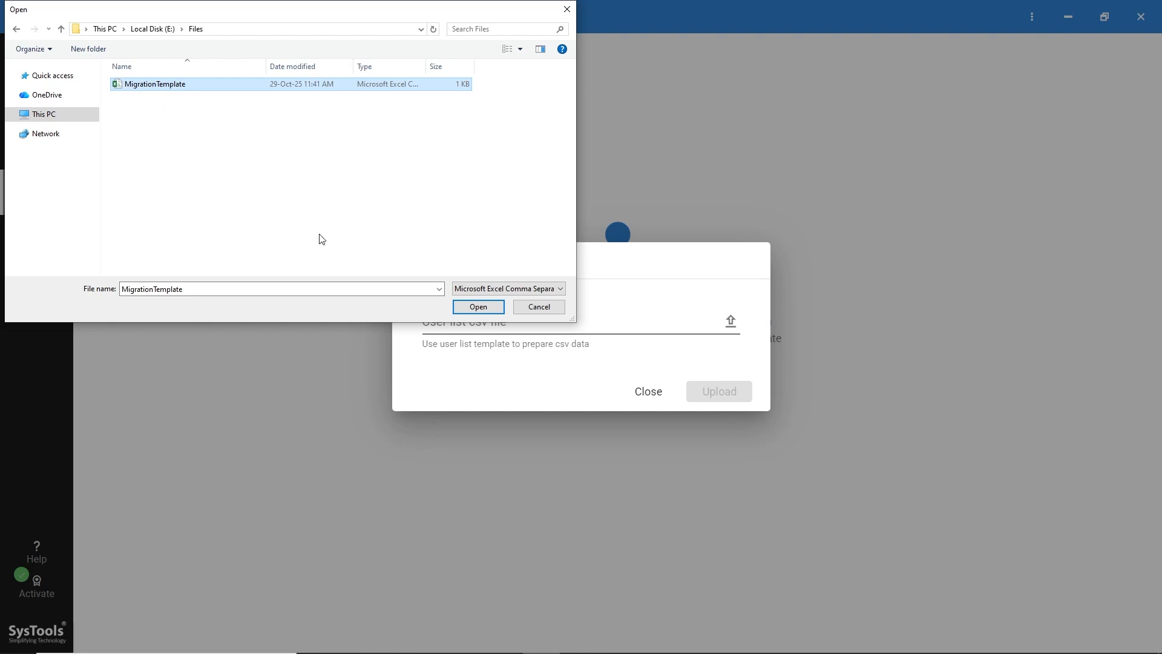
left_click(479, 307)
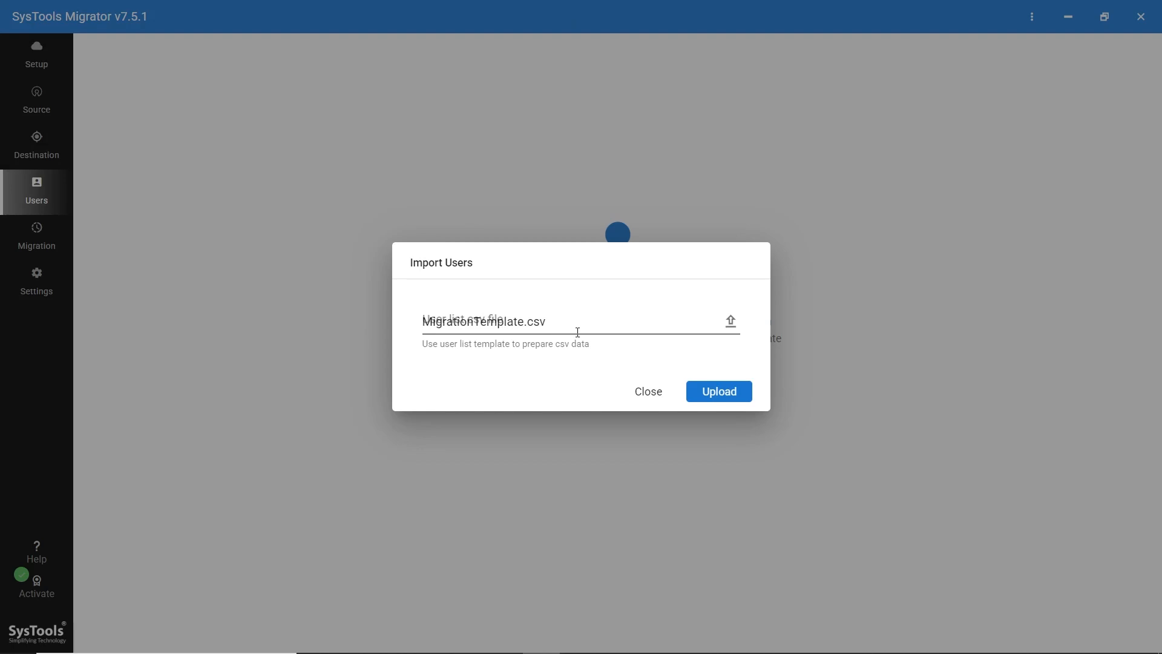
left_click(722, 388)
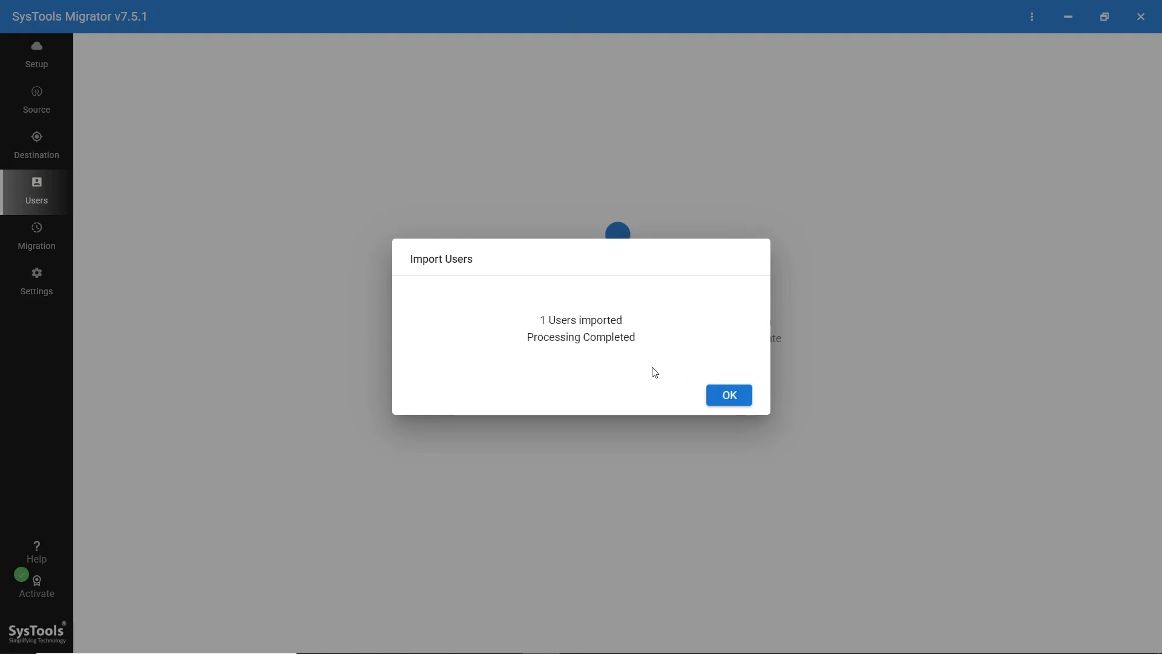
Close the import summary and validate the selected user's source and destination permissions
left_click(720, 399)
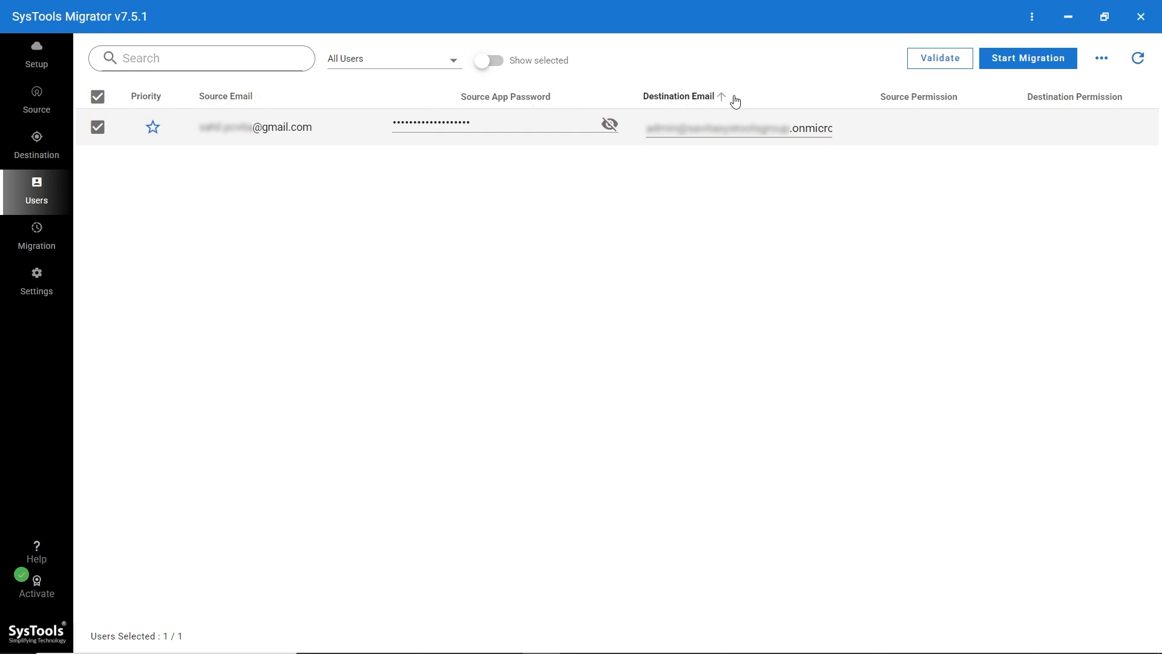
left_click(945, 60)
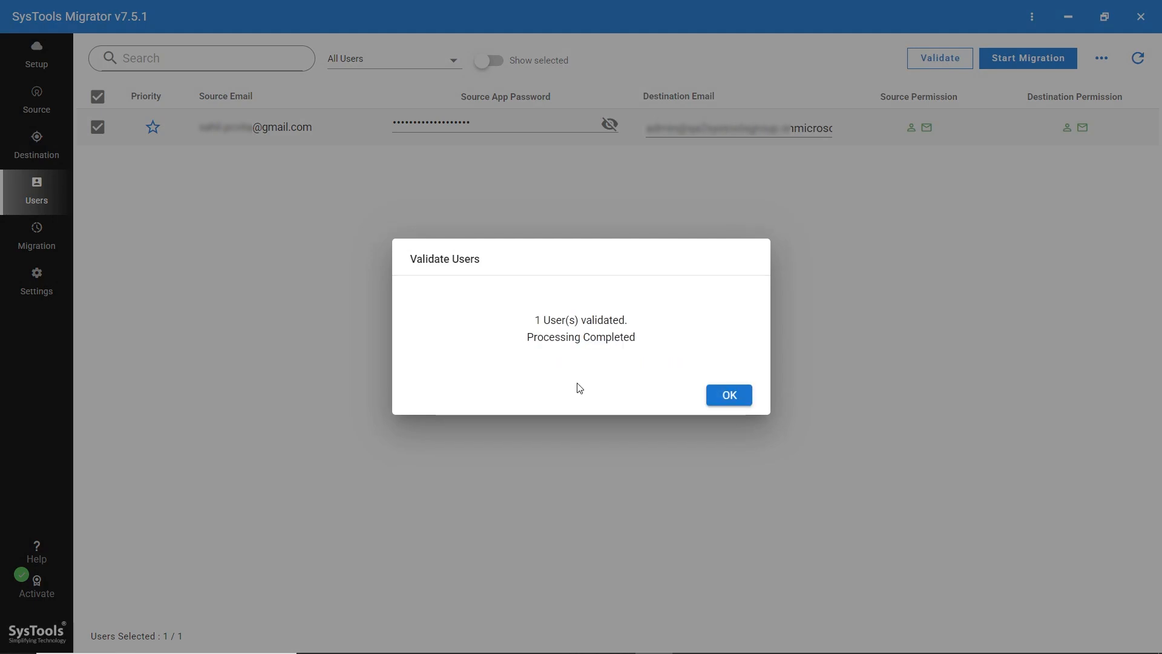
left_click(728, 395)
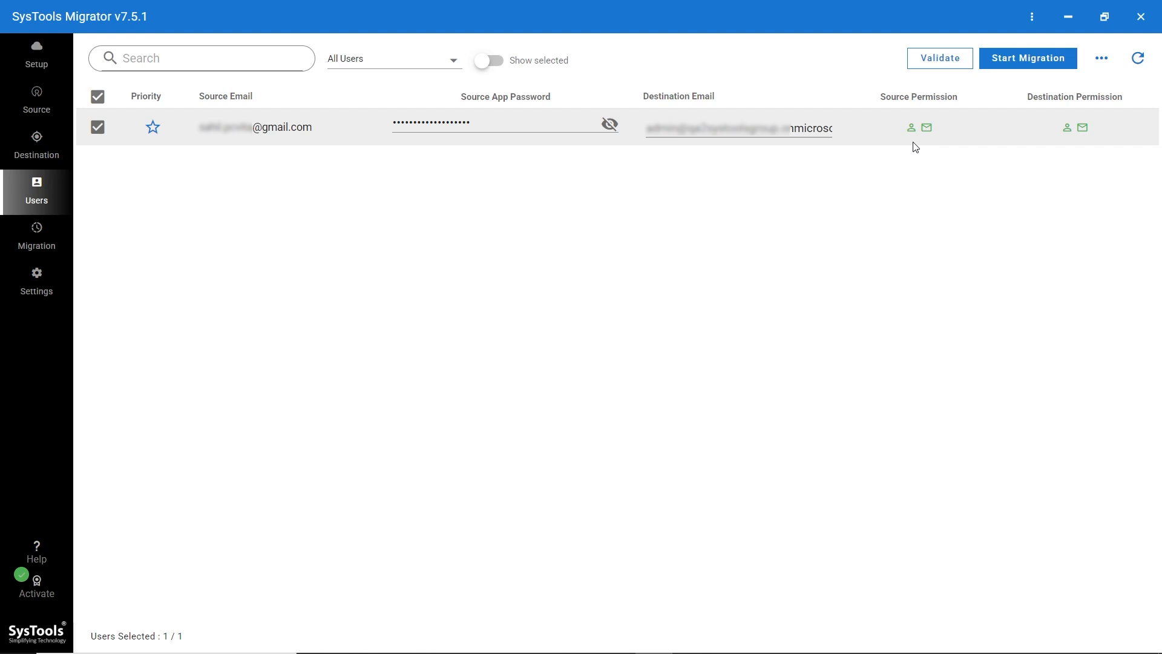
Start the migration for the validated user and display the list of completed migrations
left_click(1026, 61)
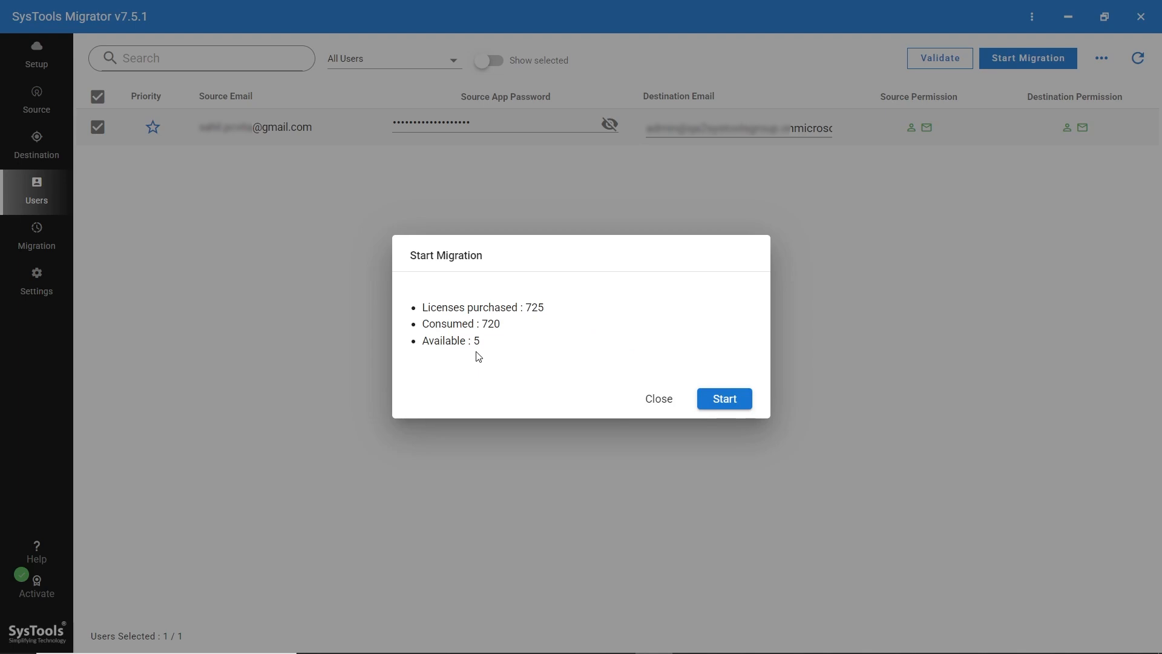
left_click(726, 399)
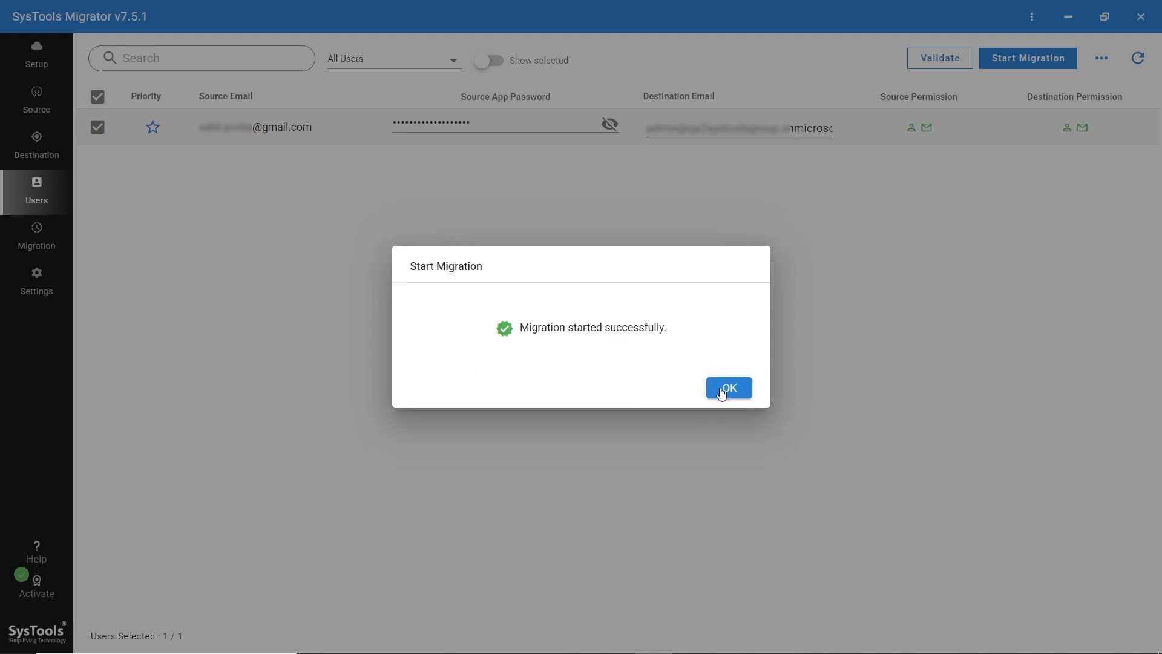
left_click(722, 392)
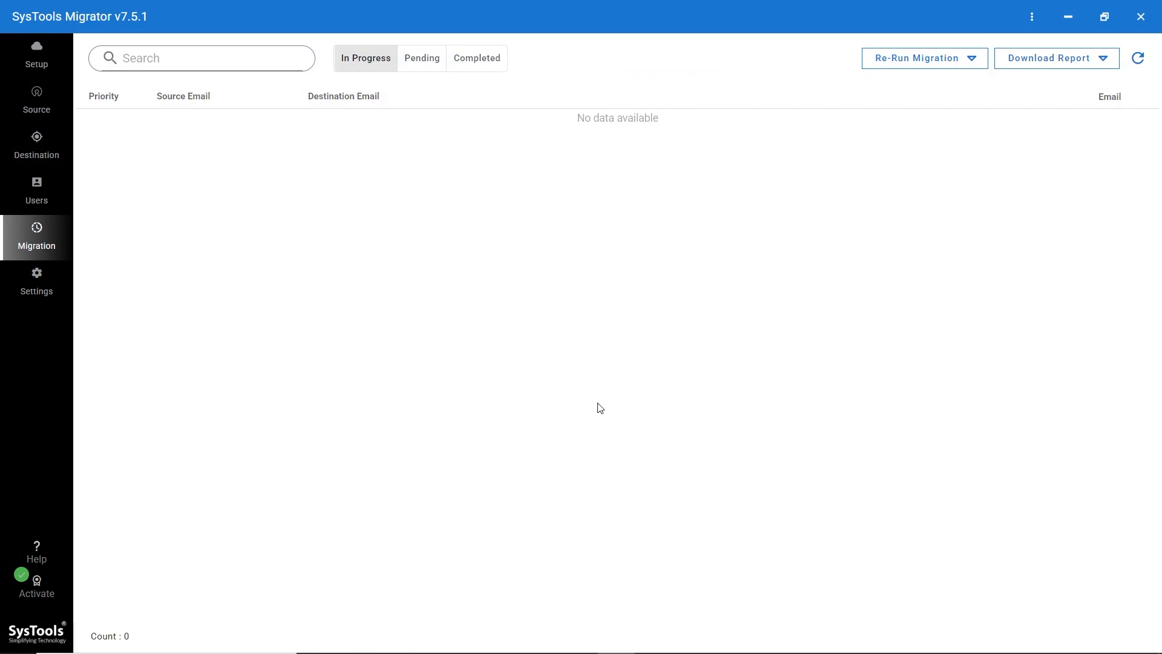
left_click(485, 64)
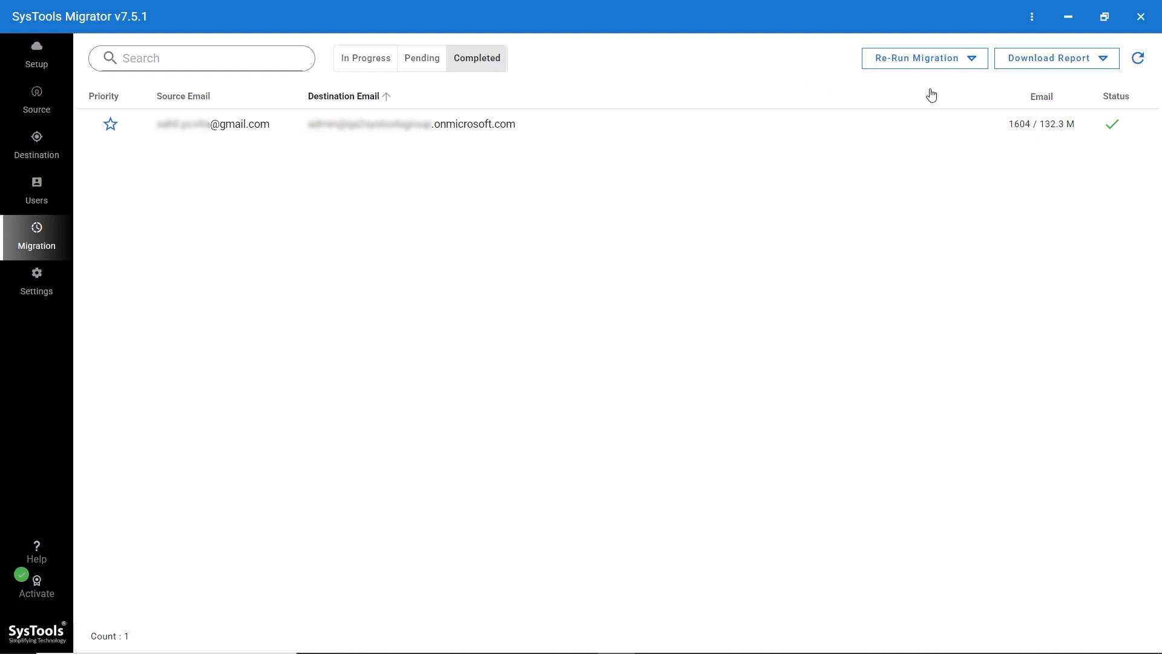